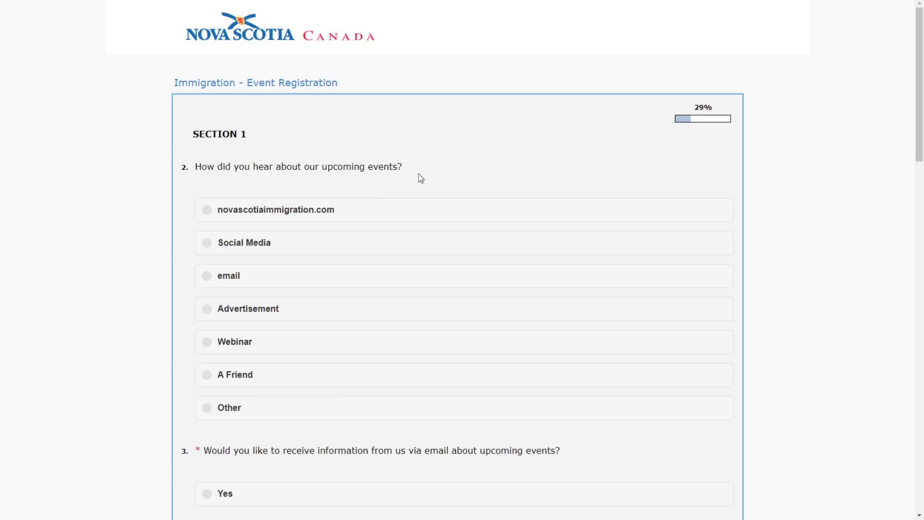
- Answer novascotiaimmigration.com for how the applicant heard about the event
{"action": "left_click", "coordinate": [310, 251]}
{"action": "left_click", "coordinate": [353, 217]}
{"action": "scroll", "coordinate": [41, 202], "scroll_direction": "down", "scroll_amount": 7}
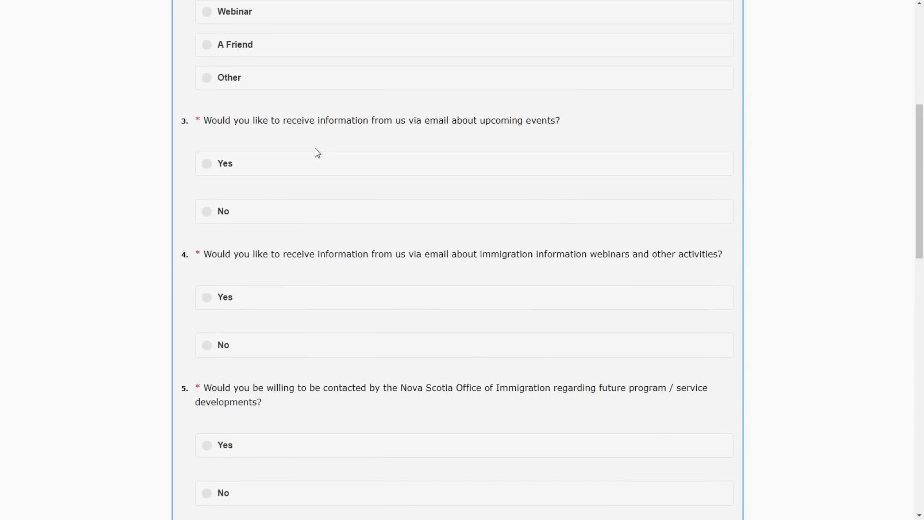
- Answer Yes to email about upcoming events, webinars and future-program contact
{"action": "left_click", "coordinate": [346, 174]}
{"action": "scroll", "coordinate": [255, 198], "scroll_direction": "down", "scroll_amount": 1}
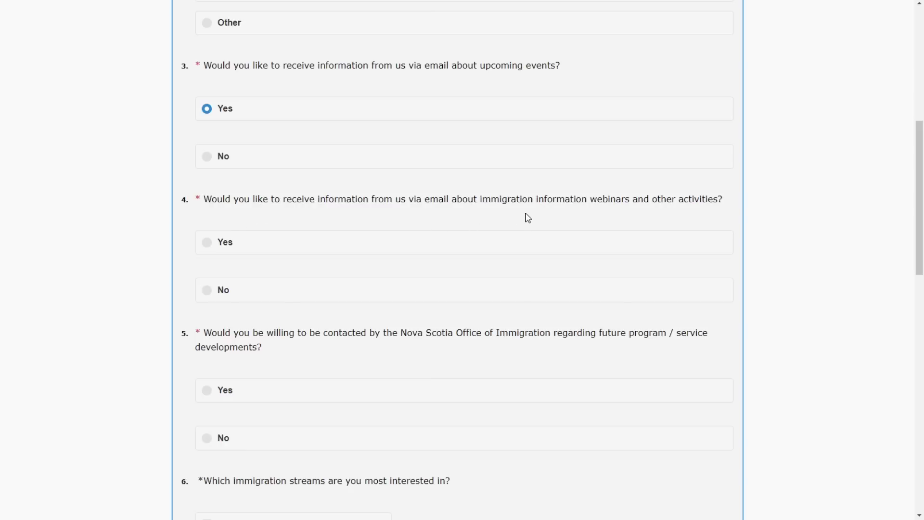
{"action": "left_click", "coordinate": [364, 240]}
{"action": "scroll", "coordinate": [481, 201], "scroll_direction": "down", "scroll_amount": 3}
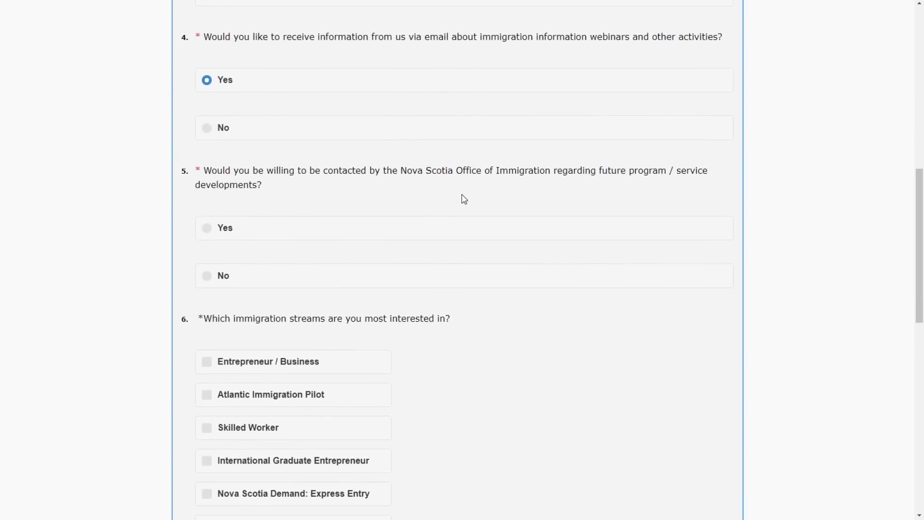
{"action": "left_click", "coordinate": [347, 224]}
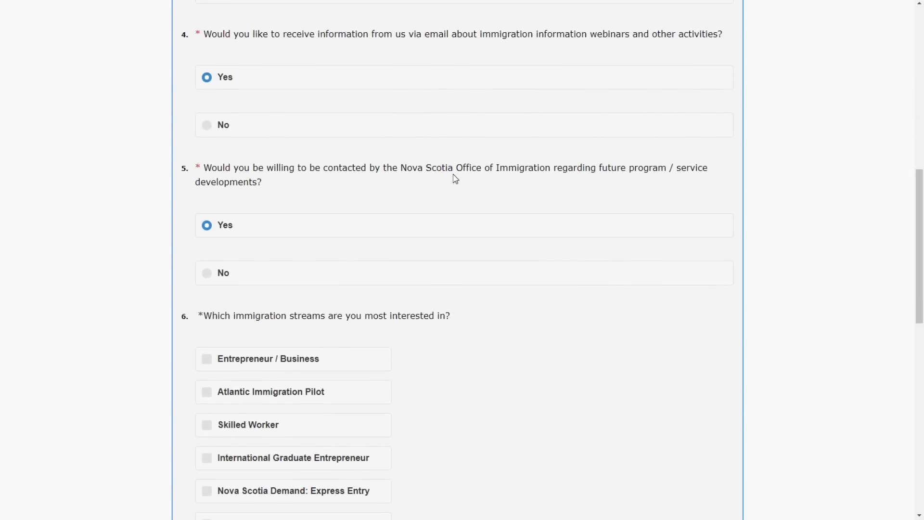
{"action": "scroll", "coordinate": [455, 179], "scroll_direction": "down", "scroll_amount": 4}
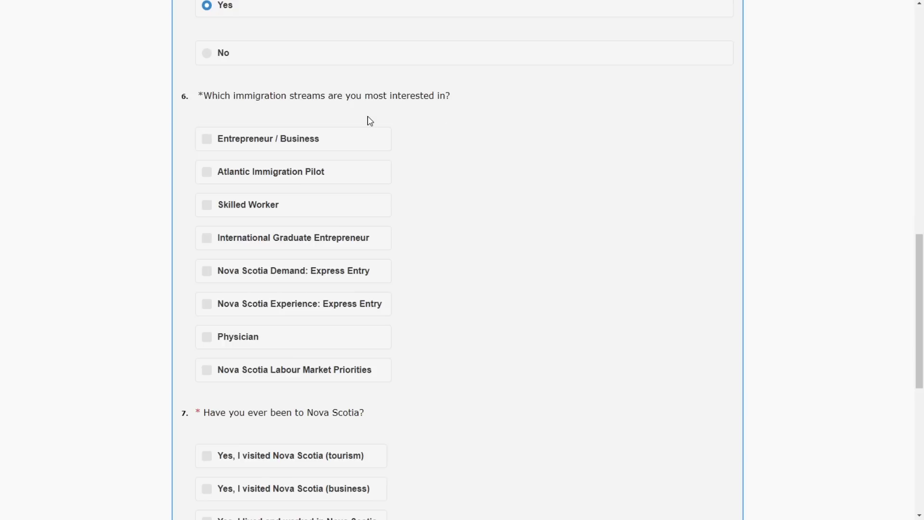
- Mark interest in Atlantic Immigration Pilot and Skilled Worker, leaving Nova Scotia Demand: Express Entry unchecked
{"action": "left_click", "coordinate": [366, 180]}
{"action": "scroll", "coordinate": [436, 157], "scroll_direction": "down", "scroll_amount": 1}
{"action": "left_click", "coordinate": [312, 160]}
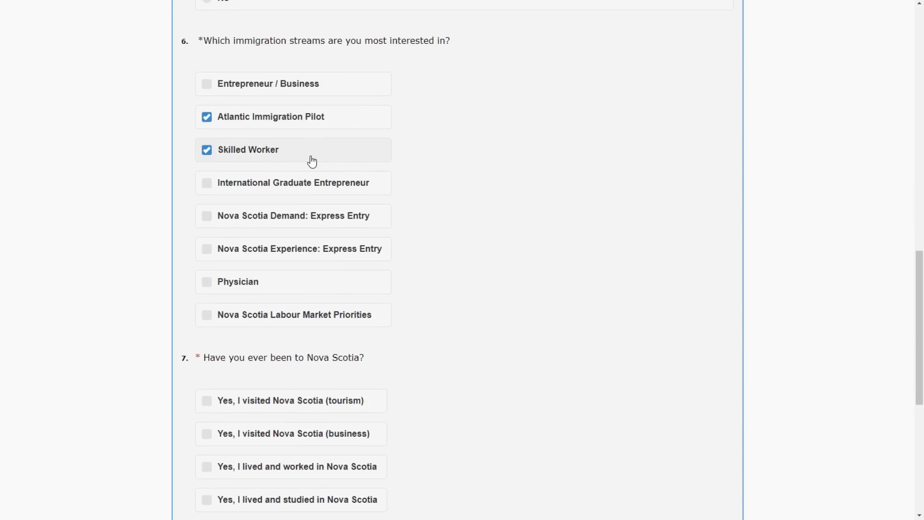
{"action": "left_click", "coordinate": [381, 222]}
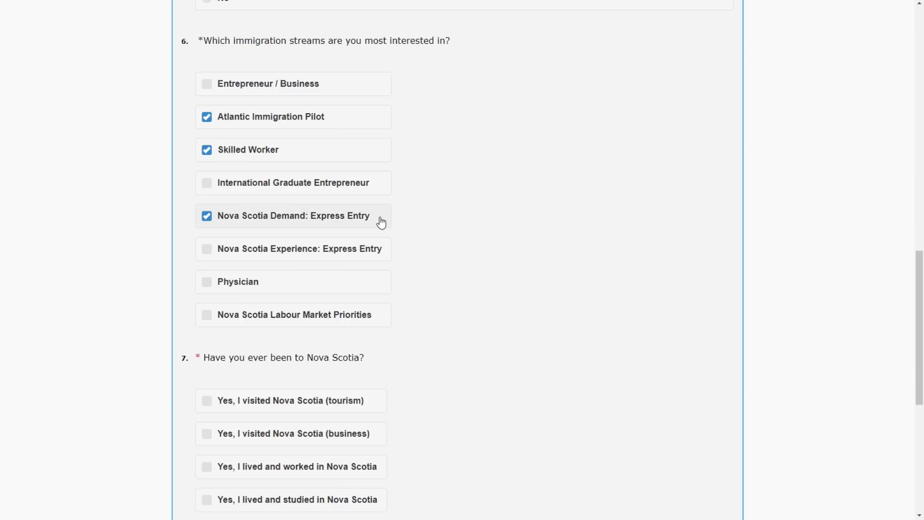
{"action": "left_click", "coordinate": [365, 221]}
{"action": "scroll", "coordinate": [497, 227], "scroll_direction": "down", "scroll_amount": 6}
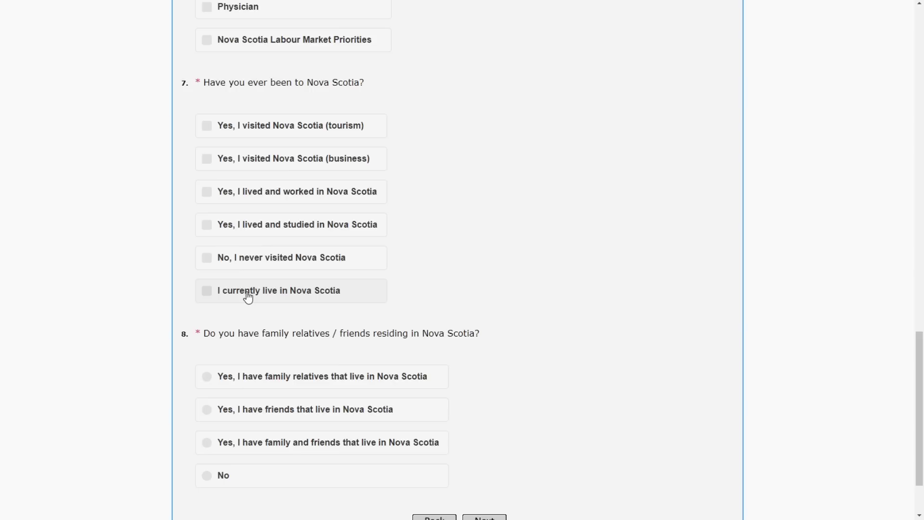
- Answer never visited Nova Scotia and No family or friends there, then submit Section 1
{"action": "left_click", "coordinate": [215, 259]}
{"action": "scroll", "coordinate": [544, 173], "scroll_direction": "down", "scroll_amount": 2}
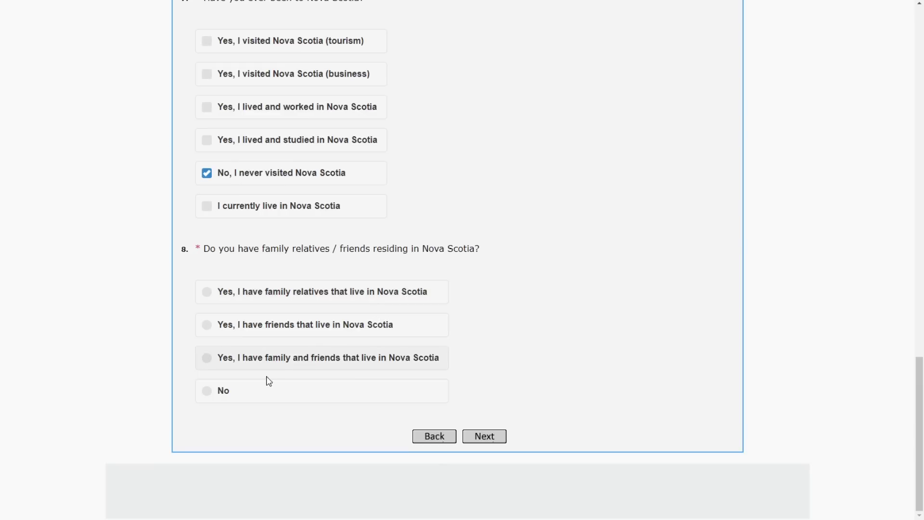
{"action": "left_click", "coordinate": [266, 393]}
{"action": "left_click", "coordinate": [487, 440]}
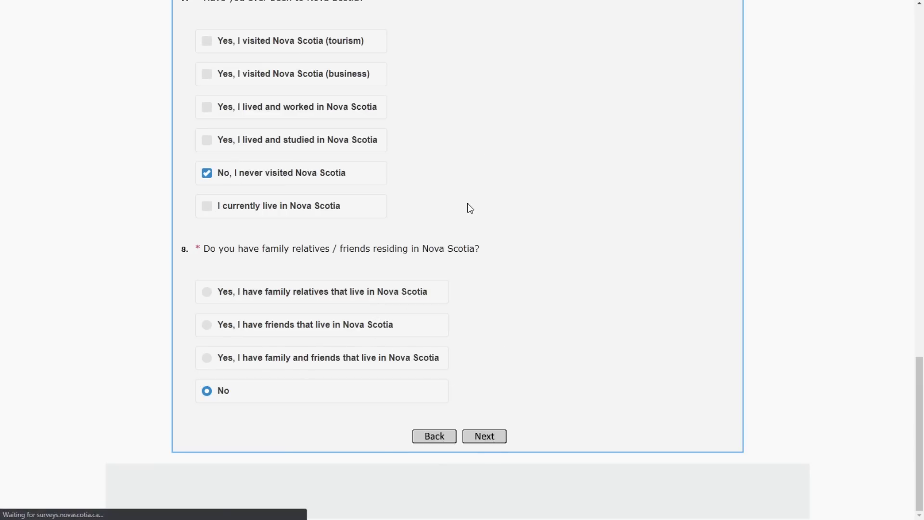
{"action": "scroll", "coordinate": [469, 208], "scroll_direction": "up", "scroll_amount": 10}
{"action": "scroll", "coordinate": [469, 209], "scroll_direction": "up", "scroll_amount": 1}
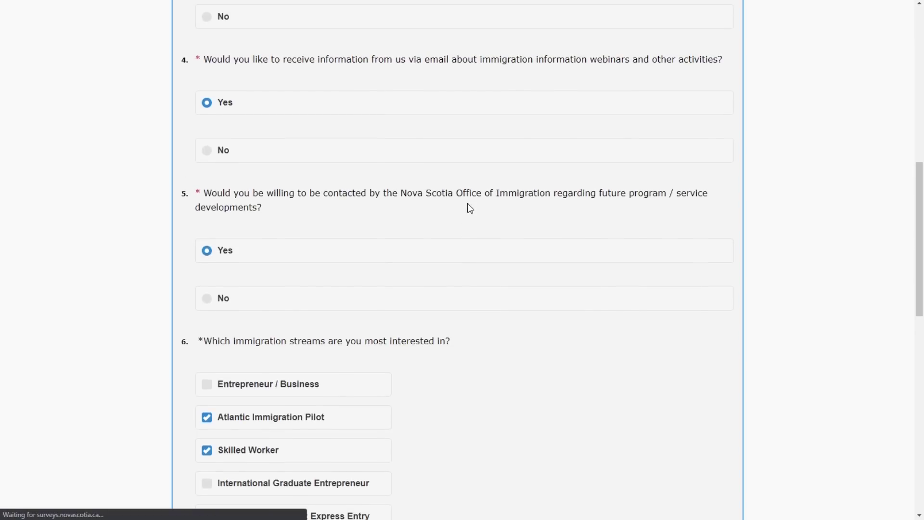
{"action": "scroll", "coordinate": [469, 208], "scroll_direction": "up", "scroll_amount": 2}
{"action": "scroll", "coordinate": [411, 196], "scroll_direction": "up", "scroll_amount": 2}
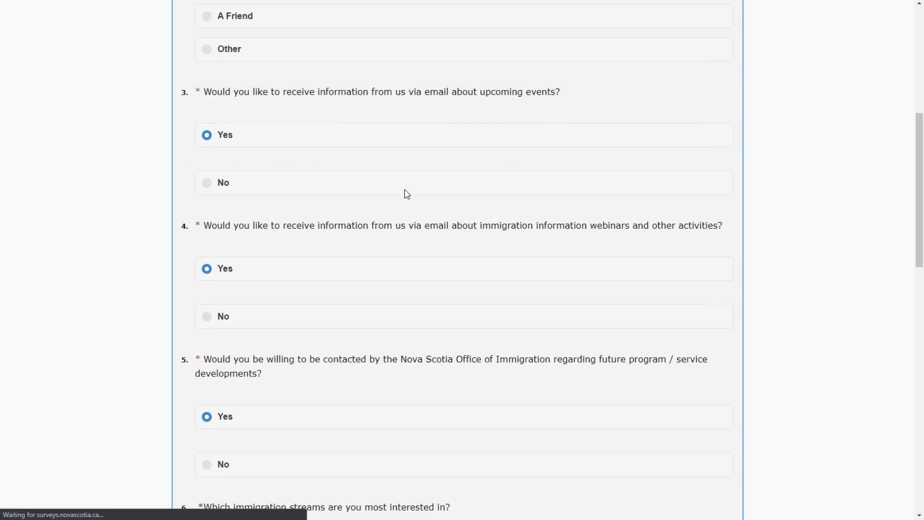
{"action": "scroll", "coordinate": [456, 215], "scroll_direction": "up", "scroll_amount": 6}
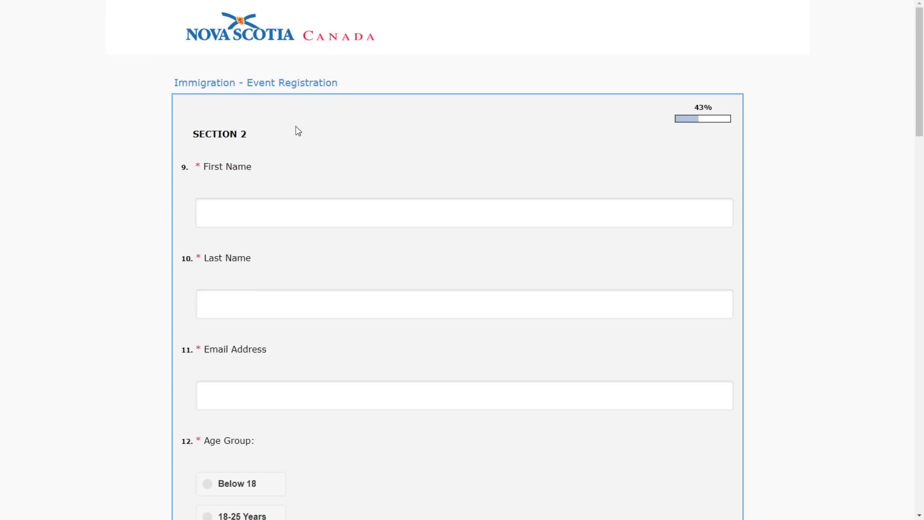
- Enter the applicant's first name, last name and e-mail, and pick age group 26 – 35 Years
{"action": "left_click", "coordinate": [273, 212]}
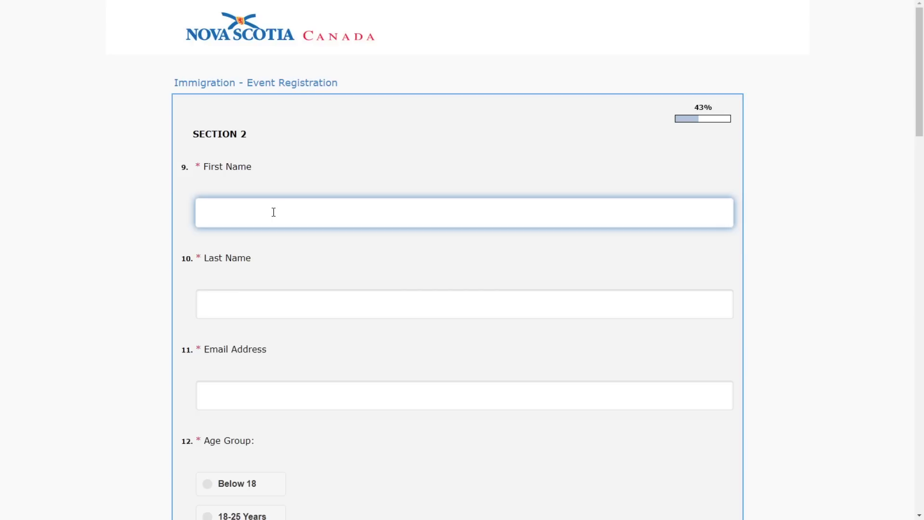
{"action": "key", "text": "Tab"}
{"action": "key", "text": "Tab"}
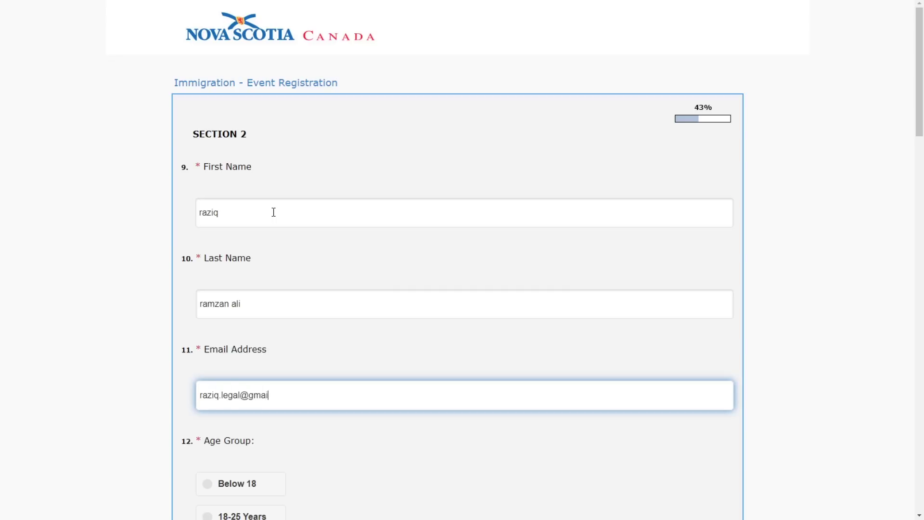
{"action": "scroll", "coordinate": [288, 217], "scroll_direction": "down", "scroll_amount": 6}
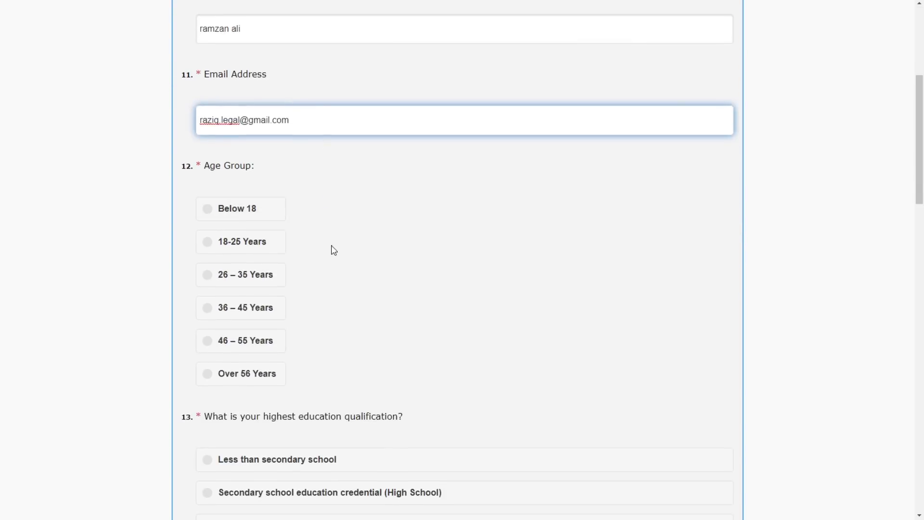
{"action": "left_click", "coordinate": [264, 286]}
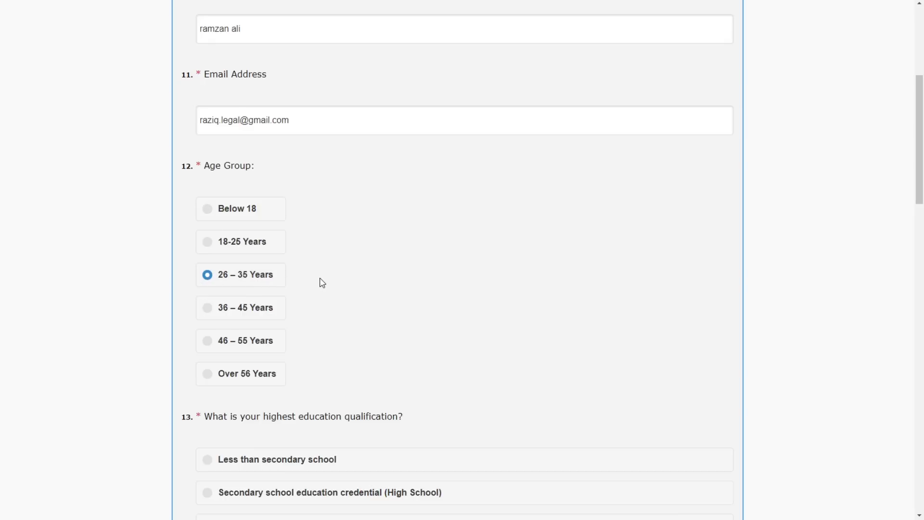
- Give Master's level as highest education and Yes for speaking English
{"action": "scroll", "coordinate": [319, 280], "scroll_direction": "down", "scroll_amount": 2}
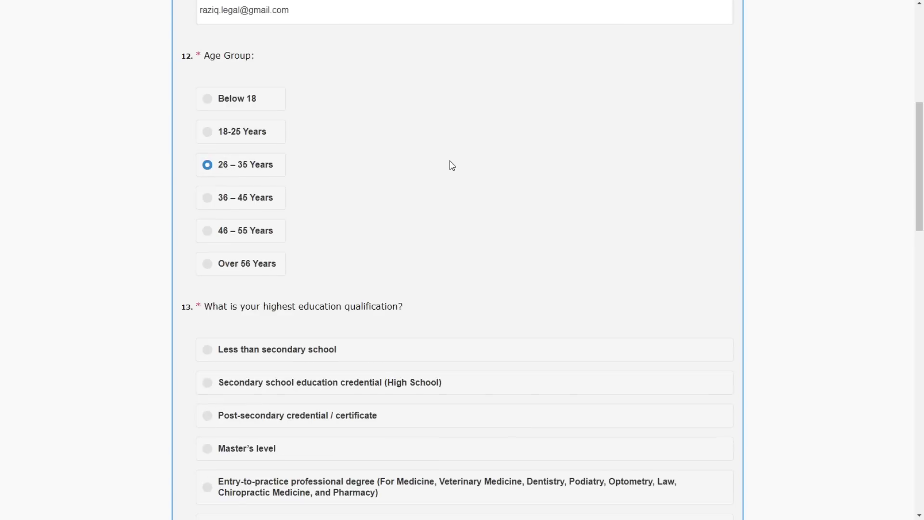
{"action": "scroll", "coordinate": [451, 166], "scroll_direction": "down", "scroll_amount": 1}
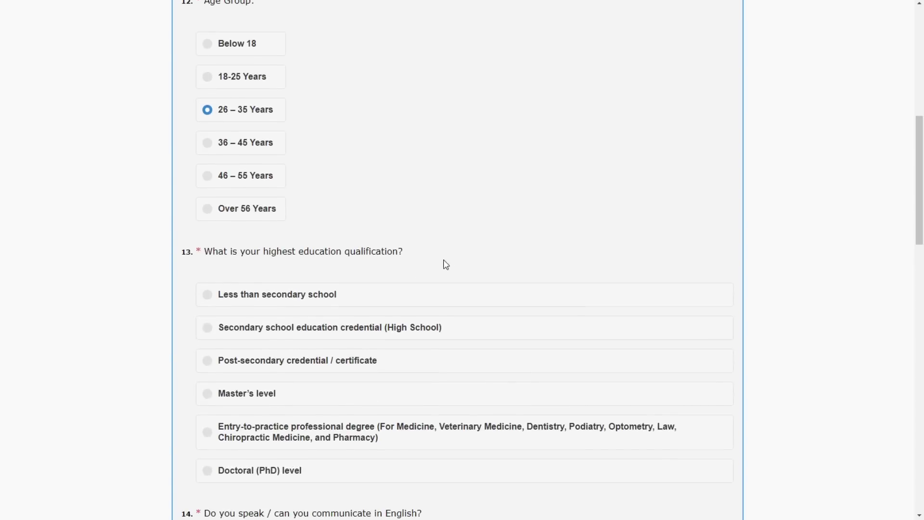
{"action": "scroll", "coordinate": [394, 236], "scroll_direction": "down", "scroll_amount": 2}
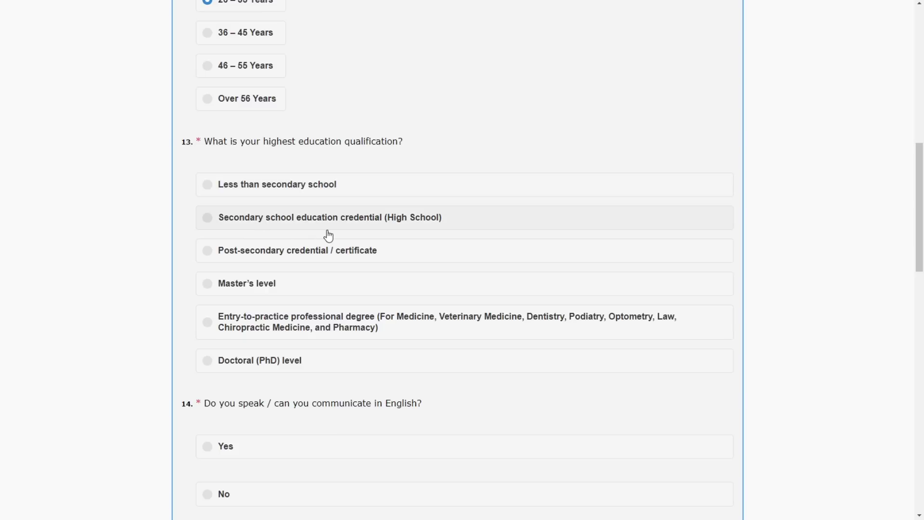
{"action": "left_click", "coordinate": [354, 283]}
{"action": "scroll", "coordinate": [352, 200], "scroll_direction": "down", "scroll_amount": 5}
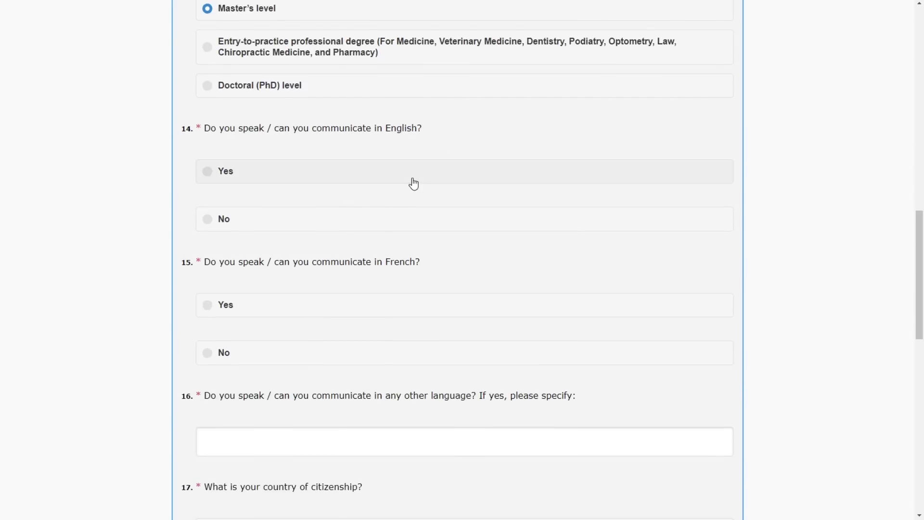
{"action": "left_click", "coordinate": [413, 183]}
- Answer No for French and list Urdu, Hindi as other languages spoken
{"action": "scroll", "coordinate": [441, 346], "scroll_direction": "down", "scroll_amount": 3}
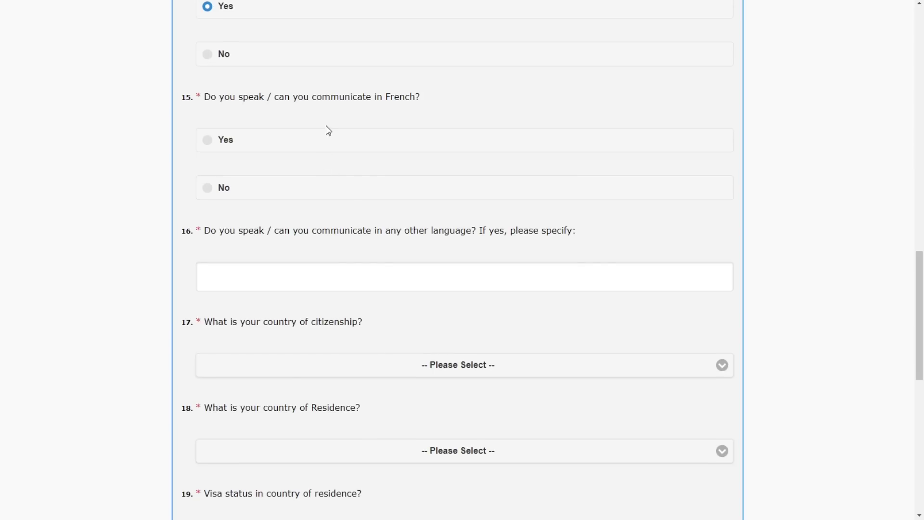
{"action": "left_click", "coordinate": [381, 194]}
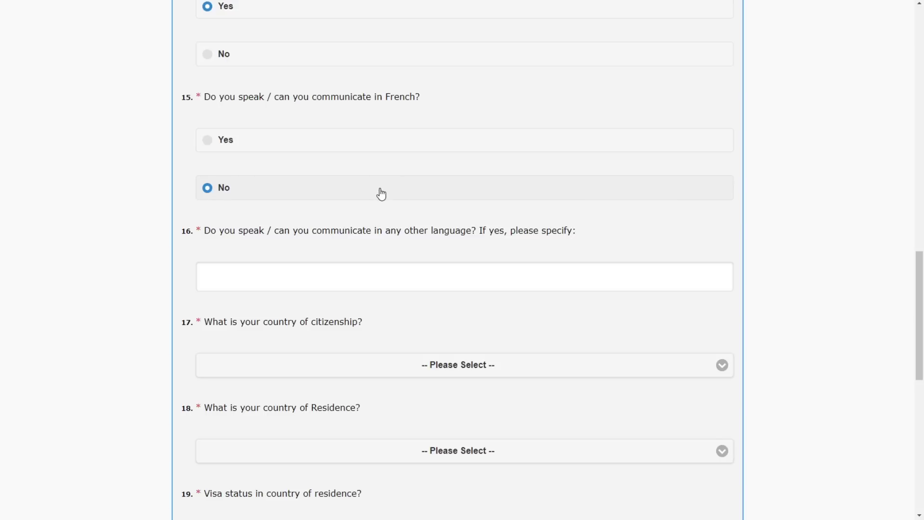
{"action": "scroll", "coordinate": [381, 194], "scroll_direction": "down", "scroll_amount": 1}
{"action": "left_click", "coordinate": [344, 217]}
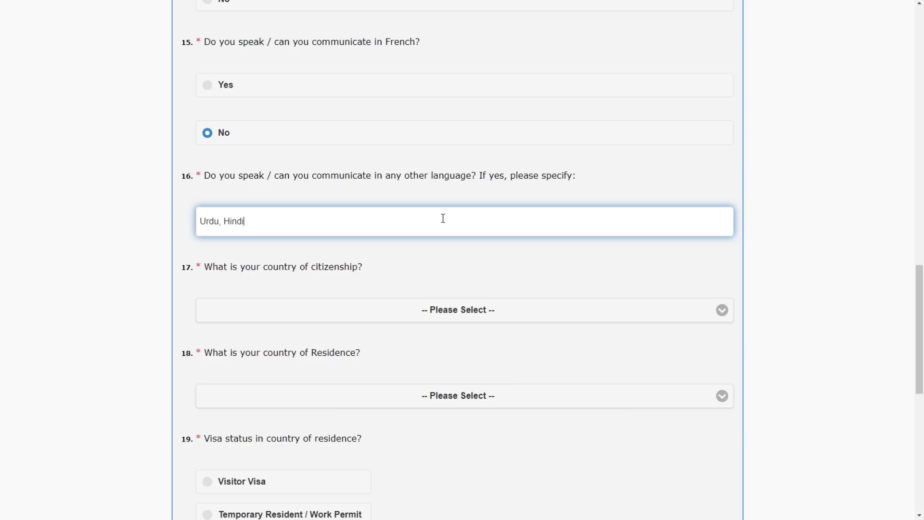
{"action": "scroll", "coordinate": [442, 218], "scroll_direction": "down", "scroll_amount": 2}
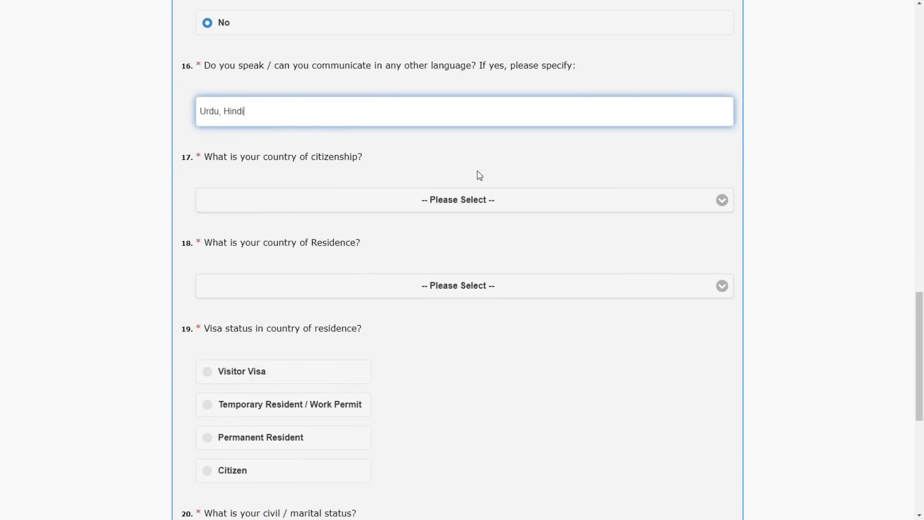
- Choose Pakistan as both country of citizenship and country of residence
{"action": "left_click", "coordinate": [535, 200]}
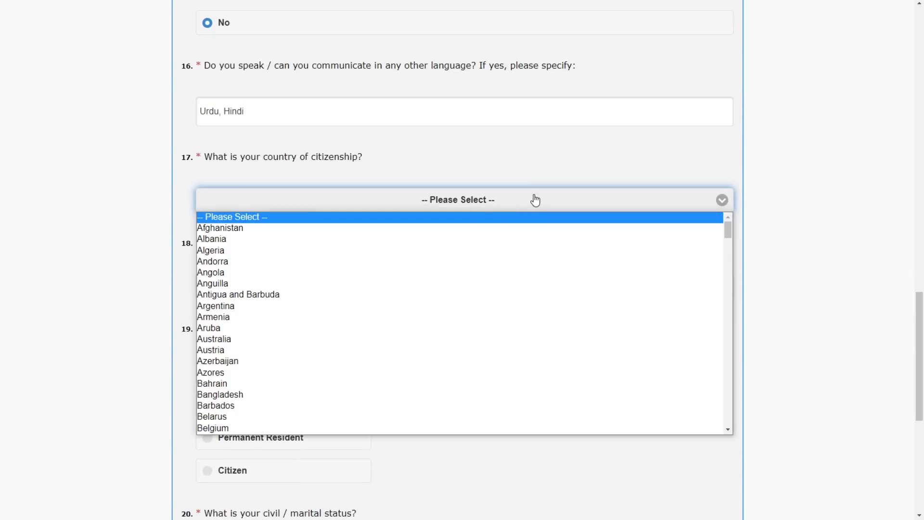
{"action": "key", "text": "p"}
{"action": "key", "text": "Return"}
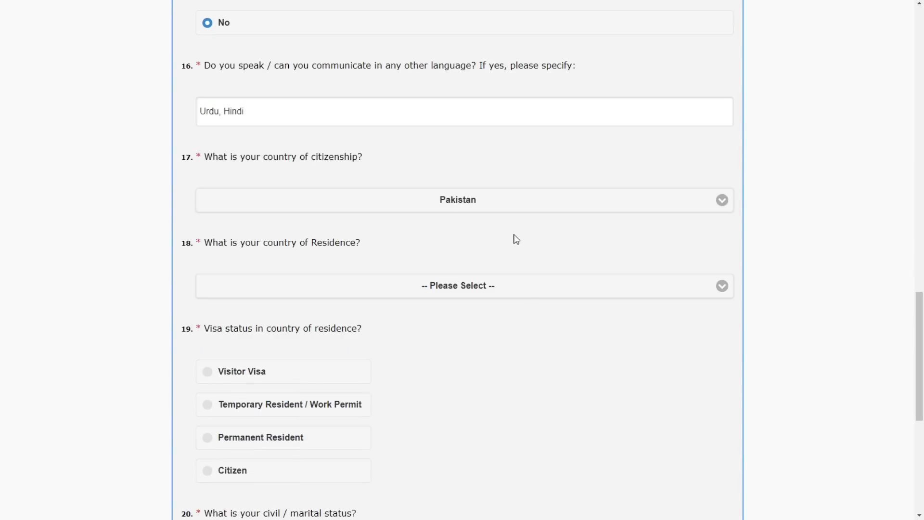
{"action": "left_click", "coordinate": [498, 291]}
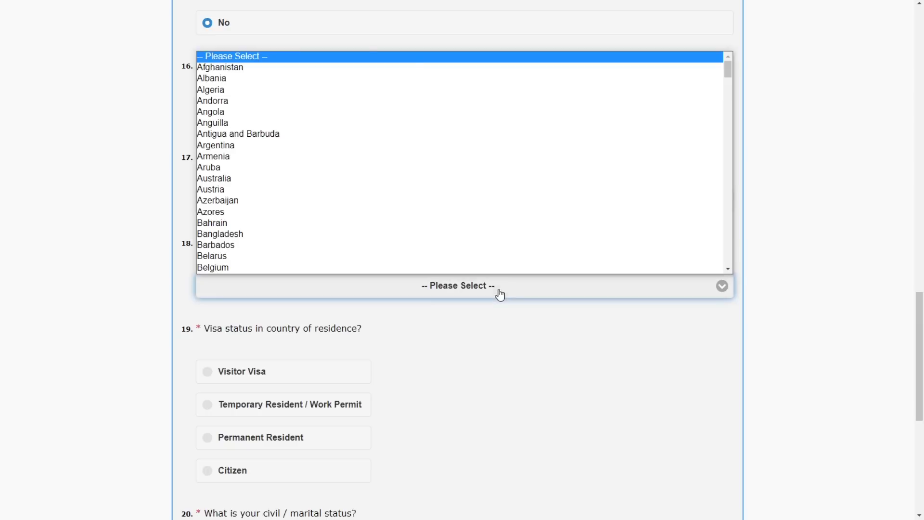
{"action": "key", "text": "p"}
{"action": "key", "text": "Return"}
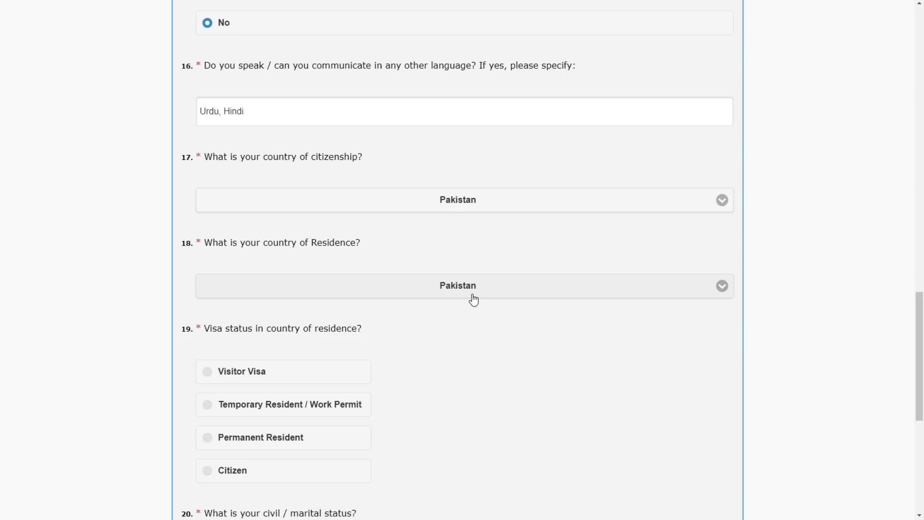
- Mark visa status Citizen and marital status Single, then continue to Section 3
{"action": "scroll", "coordinate": [464, 308], "scroll_direction": "down", "scroll_amount": 2}
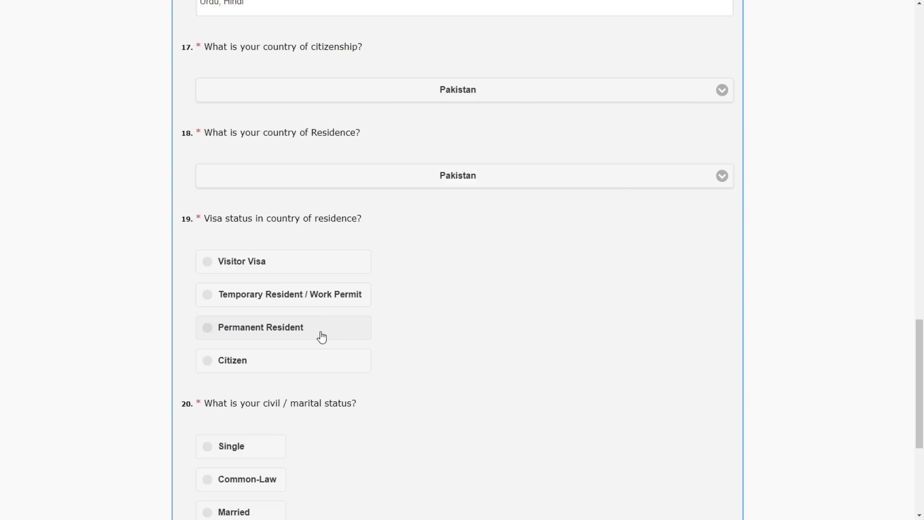
{"action": "left_click", "coordinate": [288, 369]}
{"action": "scroll", "coordinate": [481, 248], "scroll_direction": "down", "scroll_amount": 3}
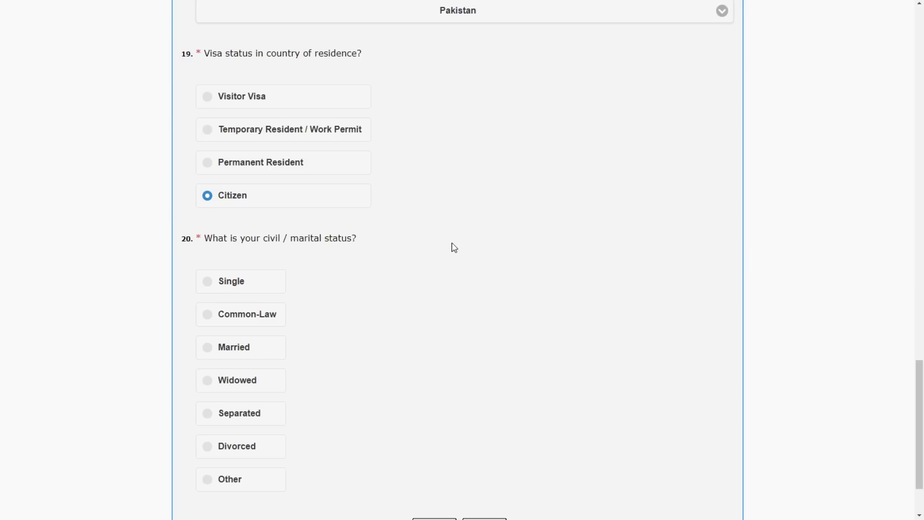
{"action": "scroll", "coordinate": [462, 206], "scroll_direction": "down", "scroll_amount": 2}
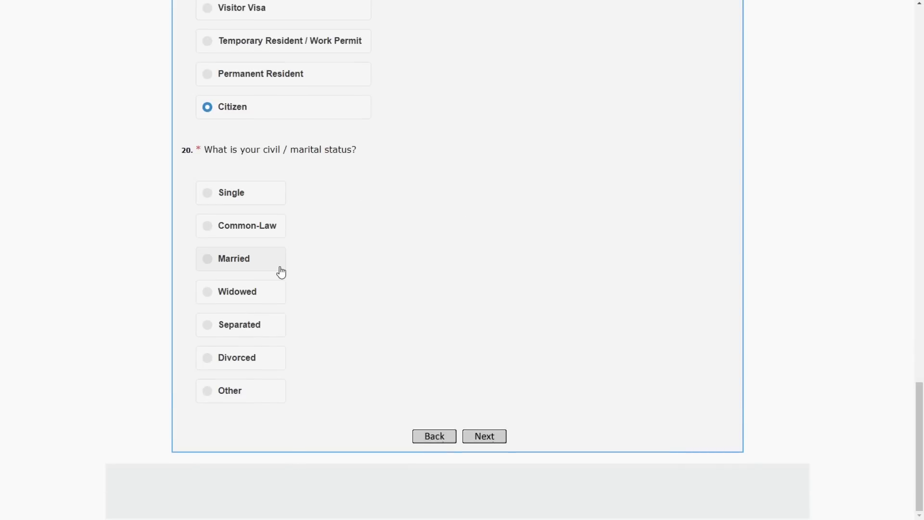
{"action": "left_click", "coordinate": [266, 191]}
{"action": "left_click", "coordinate": [485, 435]}
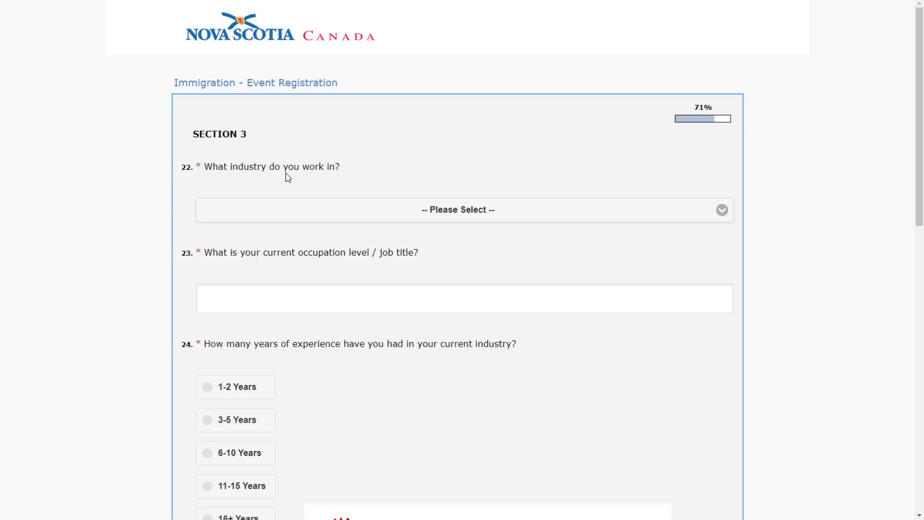
- Choose Human Resources as the industry in question 22
{"action": "left_click", "coordinate": [433, 211]}
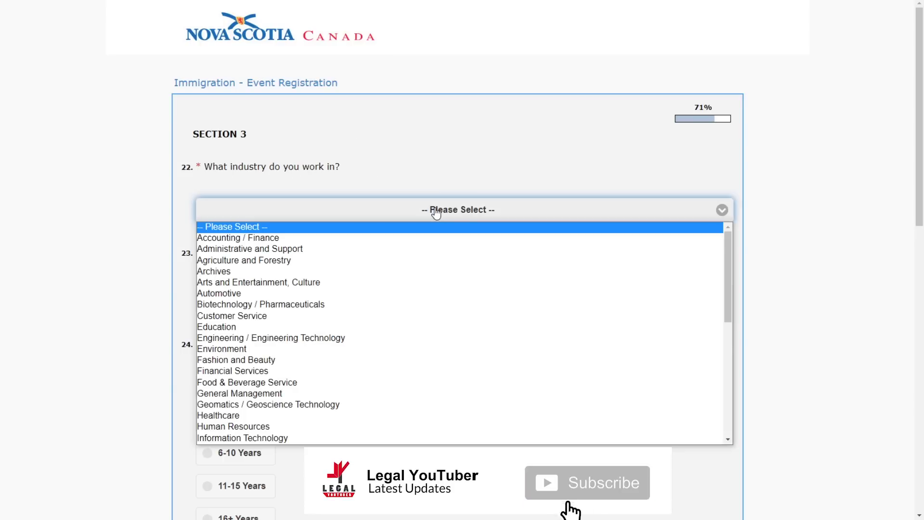
{"action": "scroll", "coordinate": [382, 337], "scroll_direction": "down", "scroll_amount": 5}
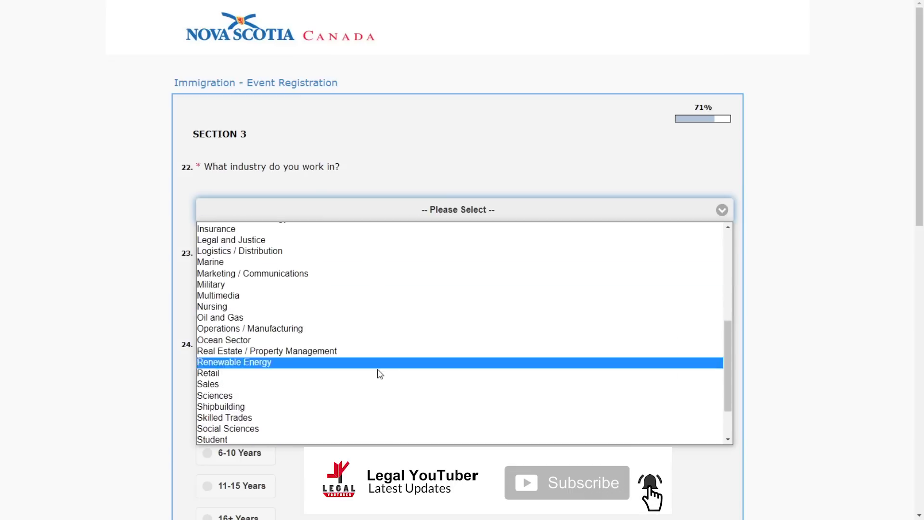
{"action": "scroll", "coordinate": [339, 288], "scroll_direction": "up", "scroll_amount": 3}
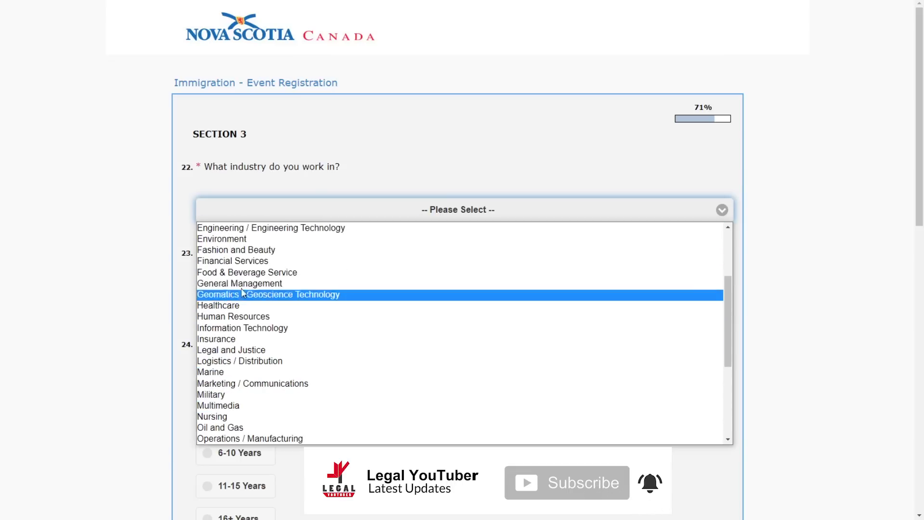
{"action": "left_click", "coordinate": [319, 317]}
- Enter Teacher as the job title, correcting the 'Techer' typo
{"action": "scroll", "coordinate": [437, 218], "scroll_direction": "down", "scroll_amount": 1}
{"action": "left_click", "coordinate": [383, 250]}
{"action": "type", "text": "T"}
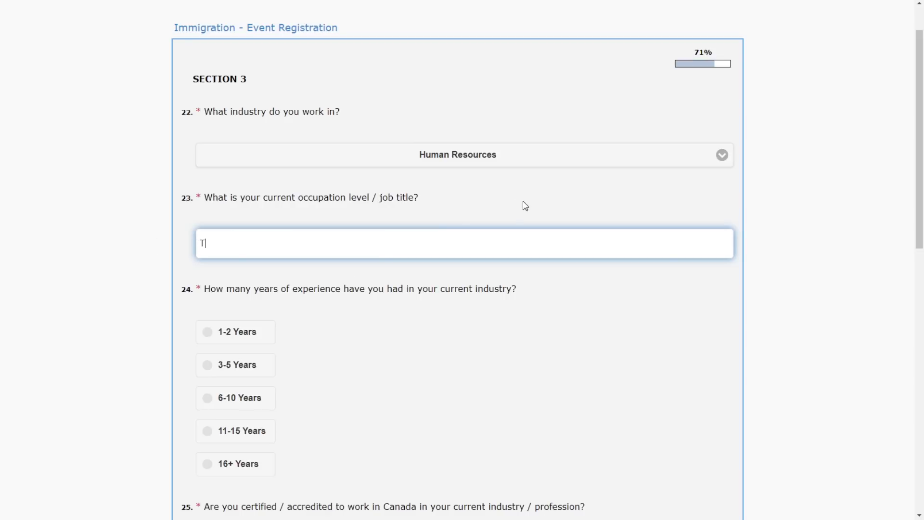
{"action": "type", "text": "echer"}
{"action": "left_click", "coordinate": [210, 244]}
{"action": "type", "text": "a"}
{"action": "left_click", "coordinate": [489, 319]}
- Set experience to 6-10 Years and answer I don't know about Canadian certification
{"action": "scroll", "coordinate": [2, 149], "scroll_direction": "down", "scroll_amount": 2}
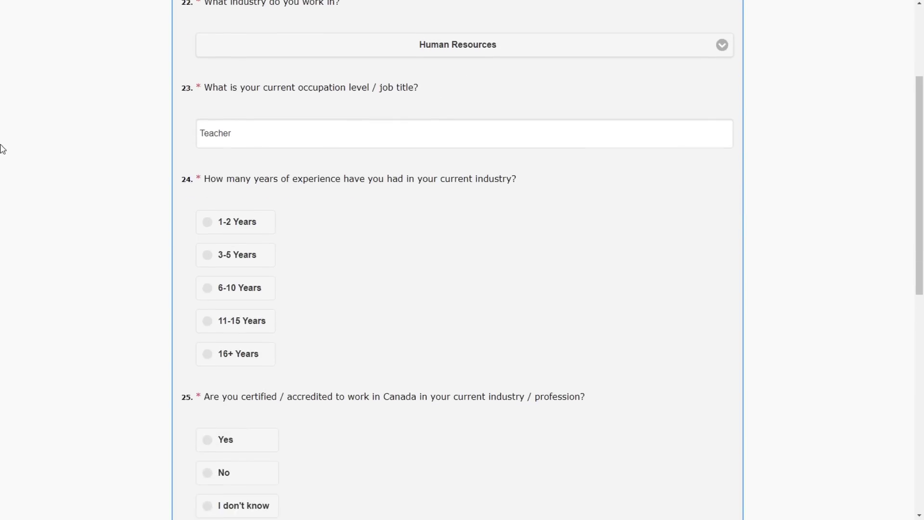
{"action": "scroll", "coordinate": [310, 200], "scroll_direction": "down", "scroll_amount": 1}
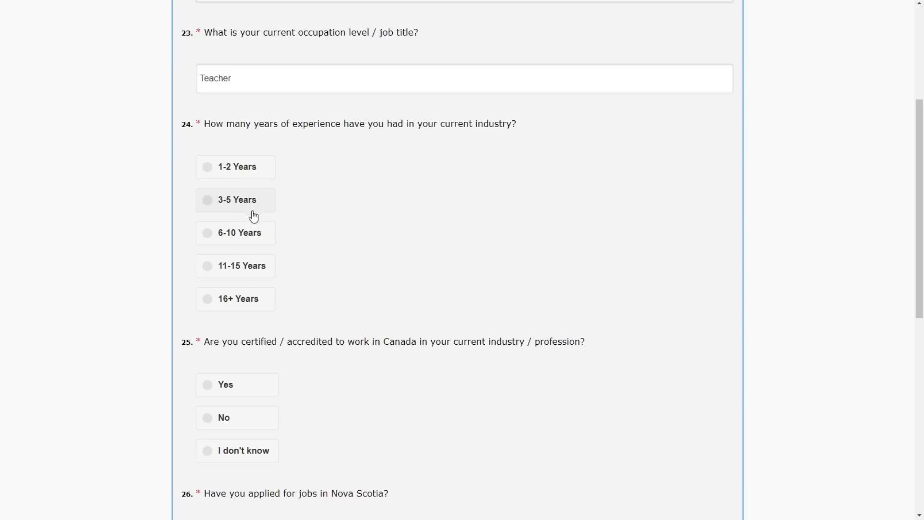
{"action": "left_click", "coordinate": [254, 235]}
{"action": "scroll", "coordinate": [406, 214], "scroll_direction": "down", "scroll_amount": 3}
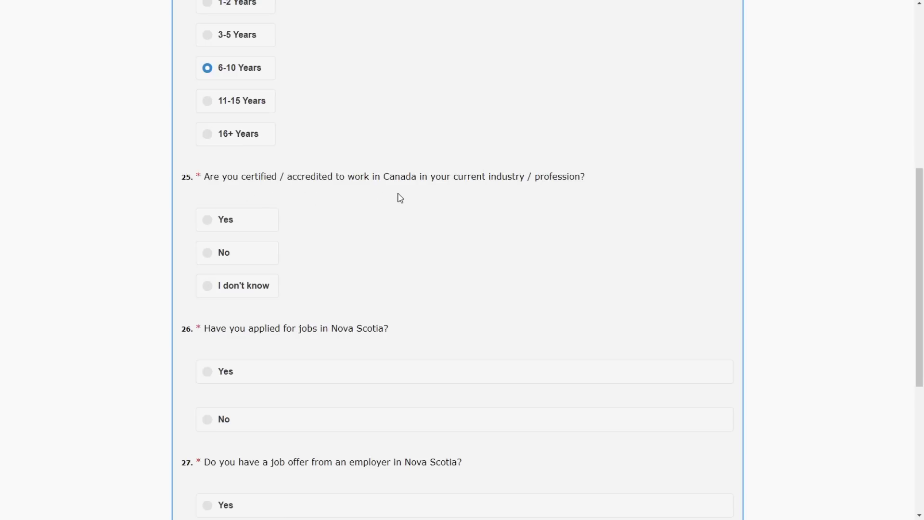
{"action": "left_click", "coordinate": [262, 286]}
- Answer Yes to applied for Nova Scotia jobs, No to job offer, Yes to resume, then submit
{"action": "scroll", "coordinate": [403, 208], "scroll_direction": "down", "scroll_amount": 1}
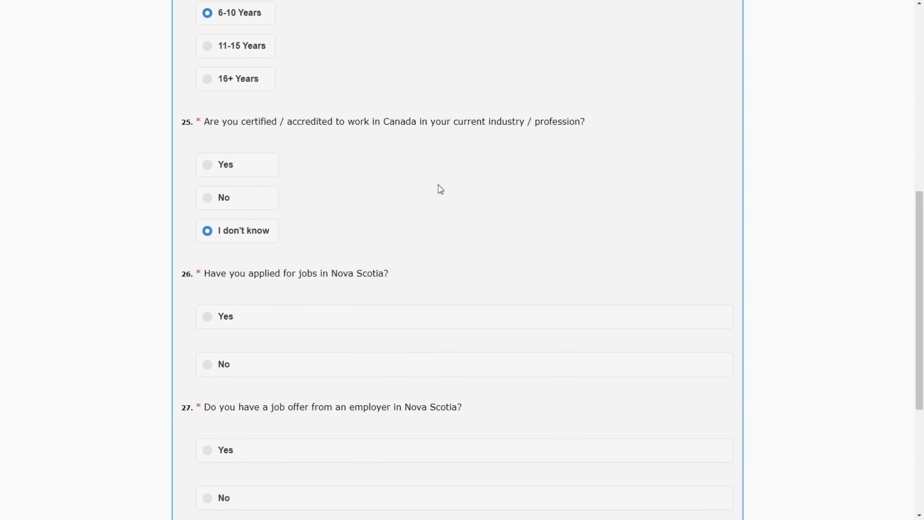
{"action": "scroll", "coordinate": [416, 187], "scroll_direction": "down", "scroll_amount": 1}
{"action": "scroll", "coordinate": [425, 179], "scroll_direction": "down", "scroll_amount": 1}
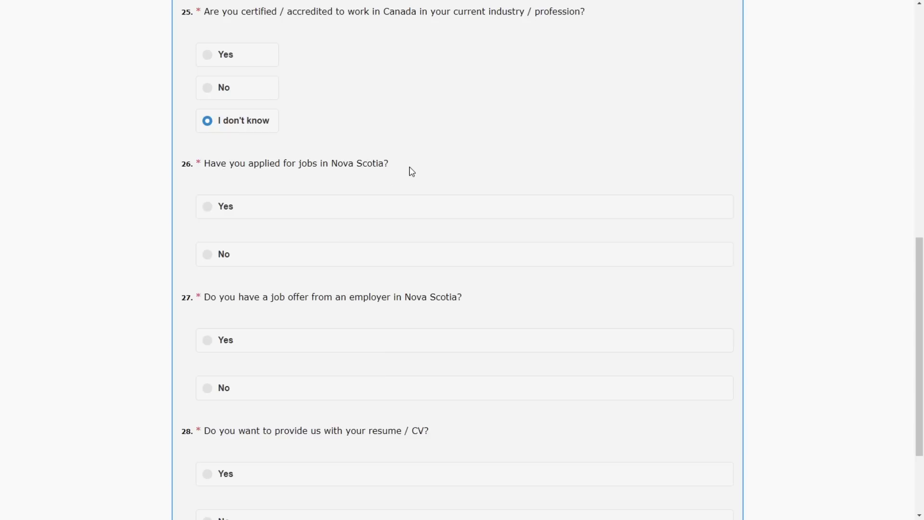
{"action": "left_click", "coordinate": [395, 211]}
{"action": "scroll", "coordinate": [457, 215], "scroll_direction": "down", "scroll_amount": 2}
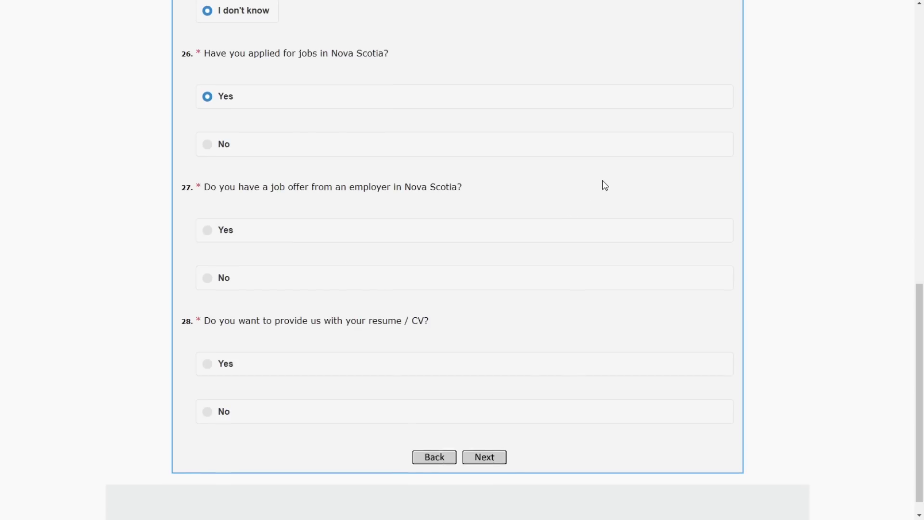
{"action": "left_click", "coordinate": [233, 279]}
{"action": "scroll", "coordinate": [471, 260], "scroll_direction": "down", "scroll_amount": 1}
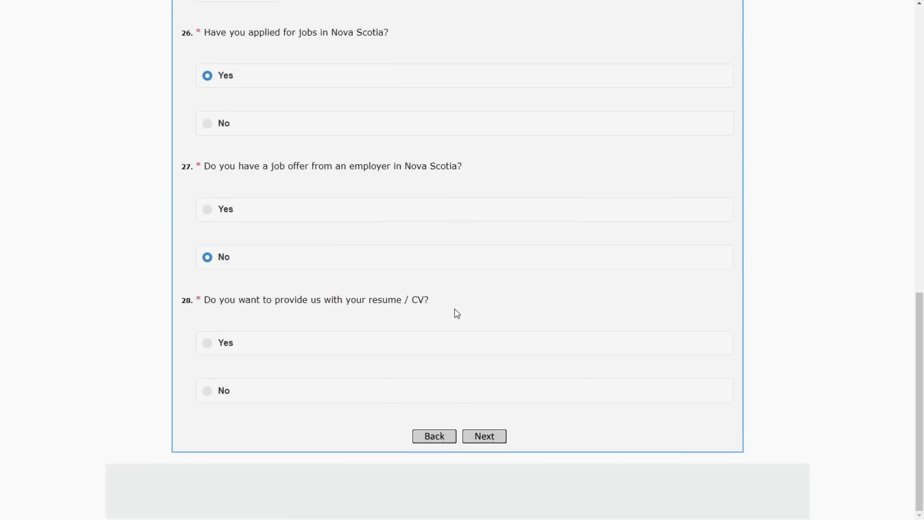
{"action": "left_click", "coordinate": [415, 350]}
{"action": "left_click", "coordinate": [487, 438]}
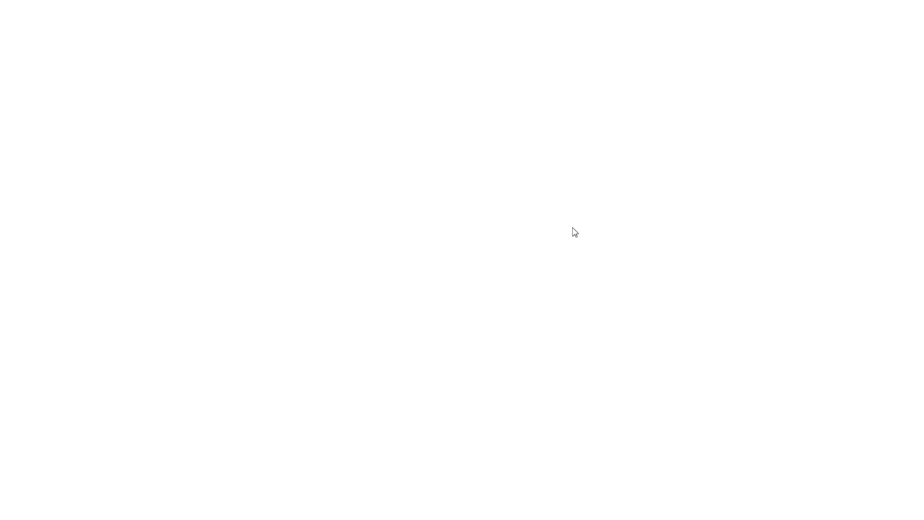
- Go through the resume File Name and File Description fields, leaving the description empty
{"action": "scroll", "coordinate": [337, 169], "scroll_direction": "down", "scroll_amount": 3}
{"action": "scroll", "coordinate": [265, 137], "scroll_direction": "up", "scroll_amount": 1}
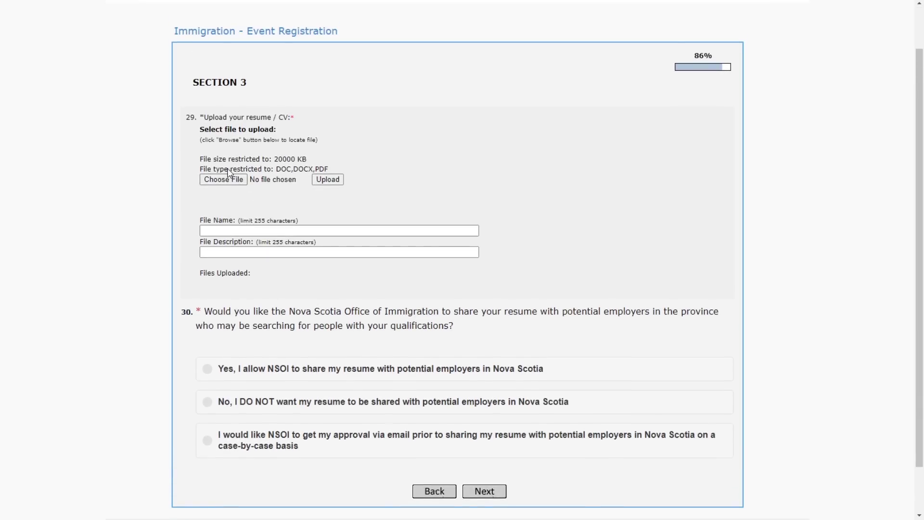
{"action": "left_click", "coordinate": [253, 232]}
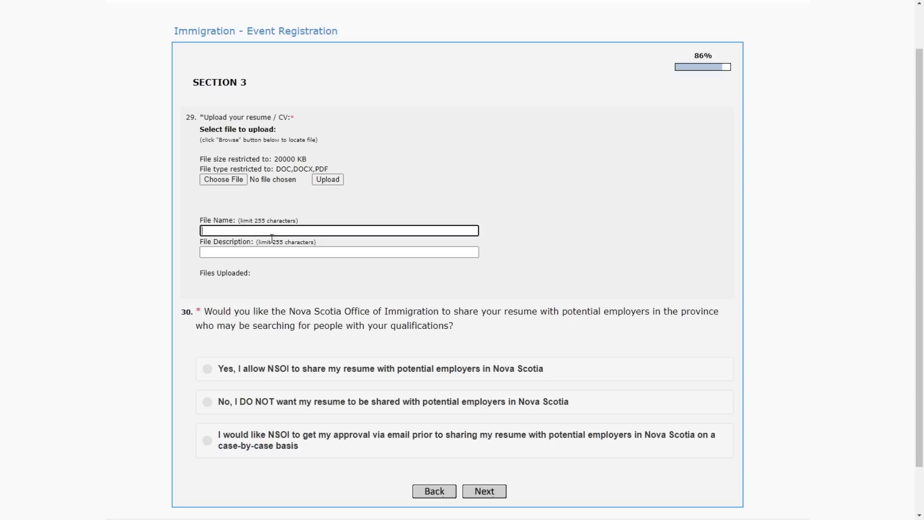
{"action": "left_click", "coordinate": [234, 252]}
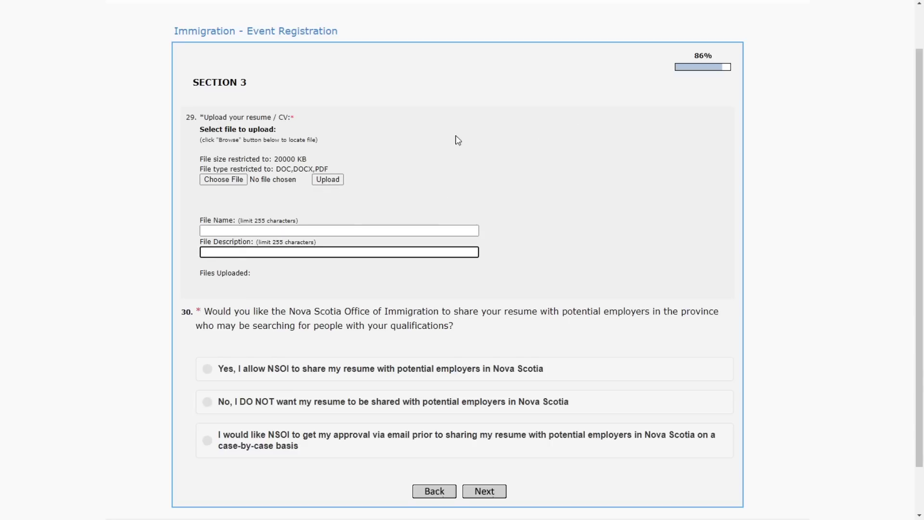
{"action": "scroll", "coordinate": [439, 137], "scroll_direction": "down", "scroll_amount": 1}
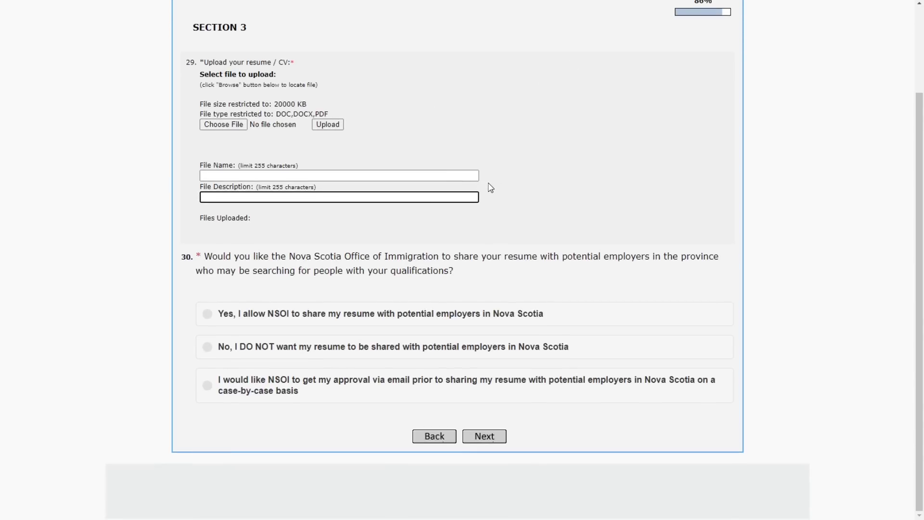
{"action": "left_click", "coordinate": [176, 302]}
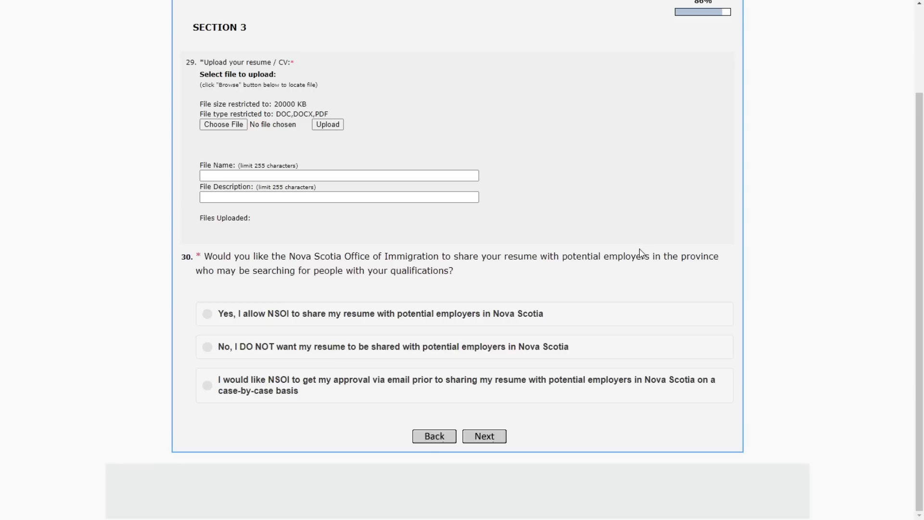
- Answer Yes to allowing NSOI to share the resume with Nova Scotia employers
{"action": "left_click", "coordinate": [418, 322]}
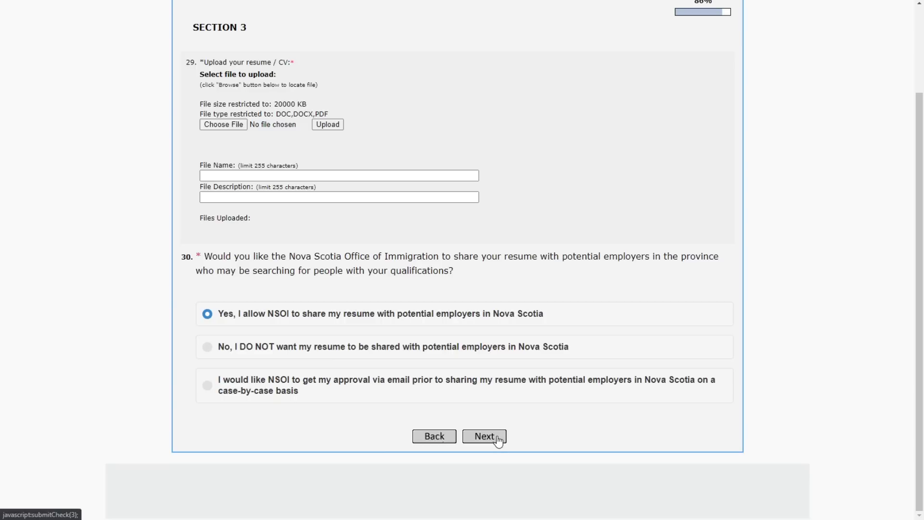
{"action": "scroll", "coordinate": [555, 295], "scroll_direction": "up", "scroll_amount": 2}
{"action": "scroll", "coordinate": [555, 296], "scroll_direction": "down", "scroll_amount": 1}
{"action": "scroll", "coordinate": [557, 295], "scroll_direction": "down", "scroll_amount": 1}
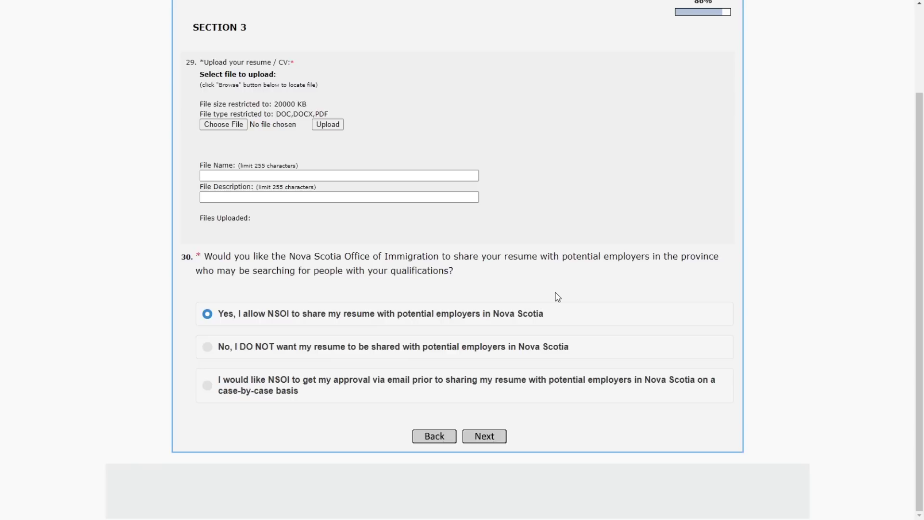